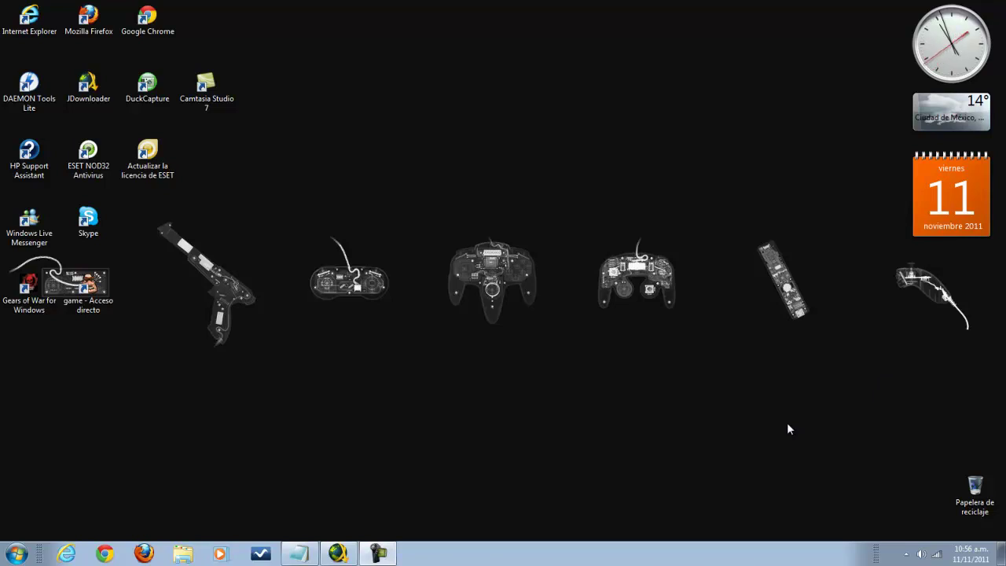
Step: Dismiss the ESET NOD32 Antivirus attention notification
{"action": "left_click", "coordinate": [368, 558]}
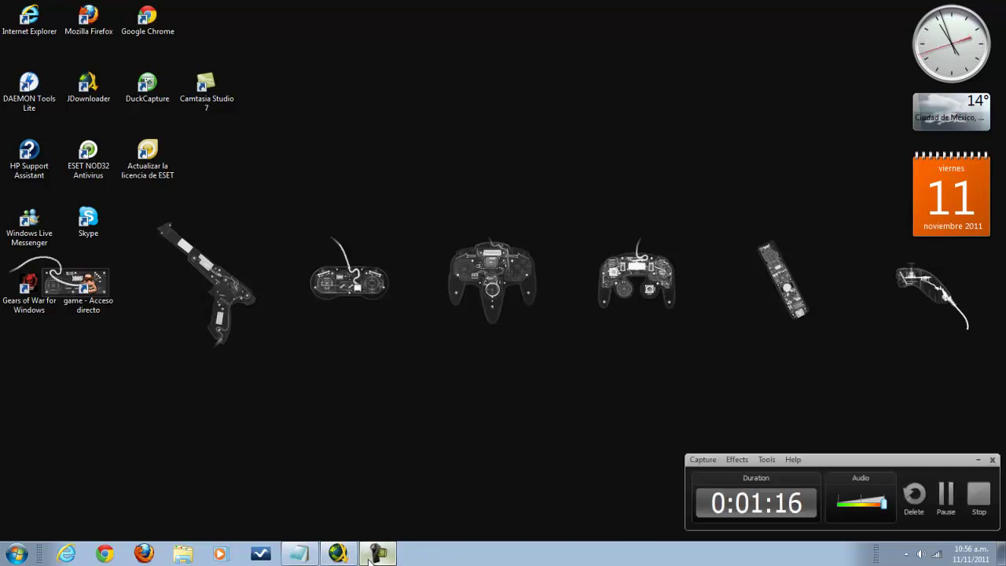
{"action": "left_click", "coordinate": [978, 459]}
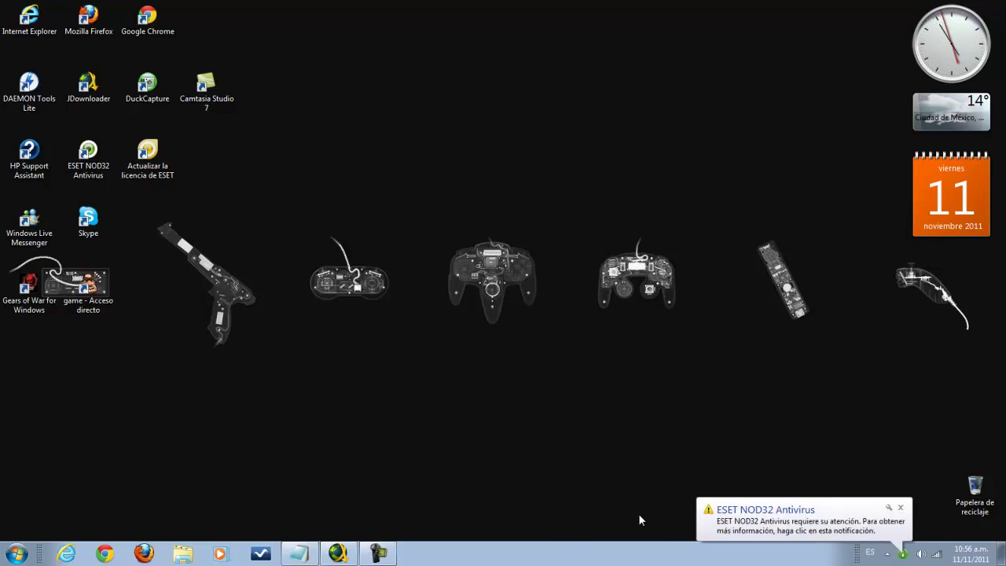
{"action": "left_click", "coordinate": [900, 507]}
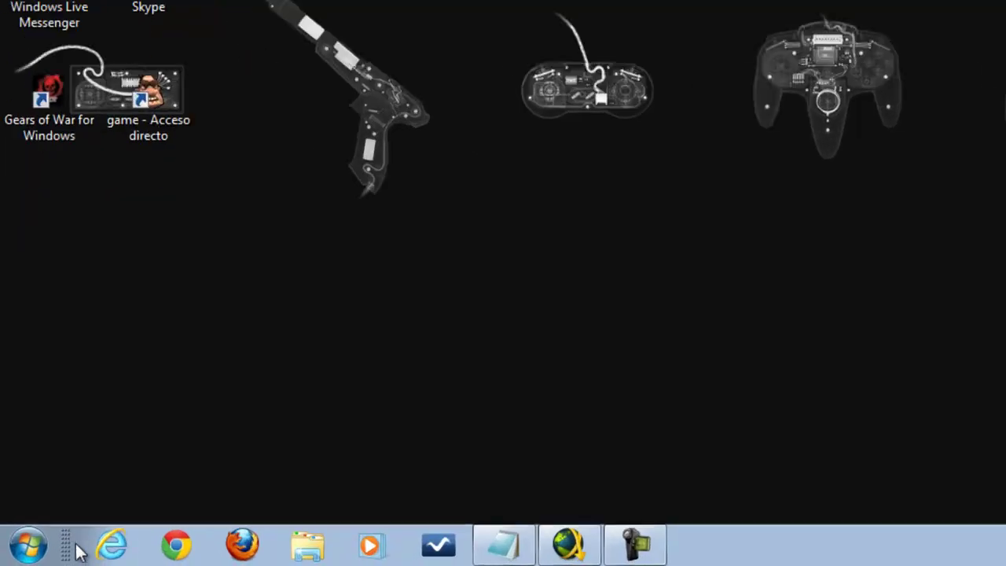
Step: Browse all installed programs to the ESET NOD32 Antivirus folder and view its entries, including Desinstalar
{"action": "left_click", "coordinate": [29, 552]}
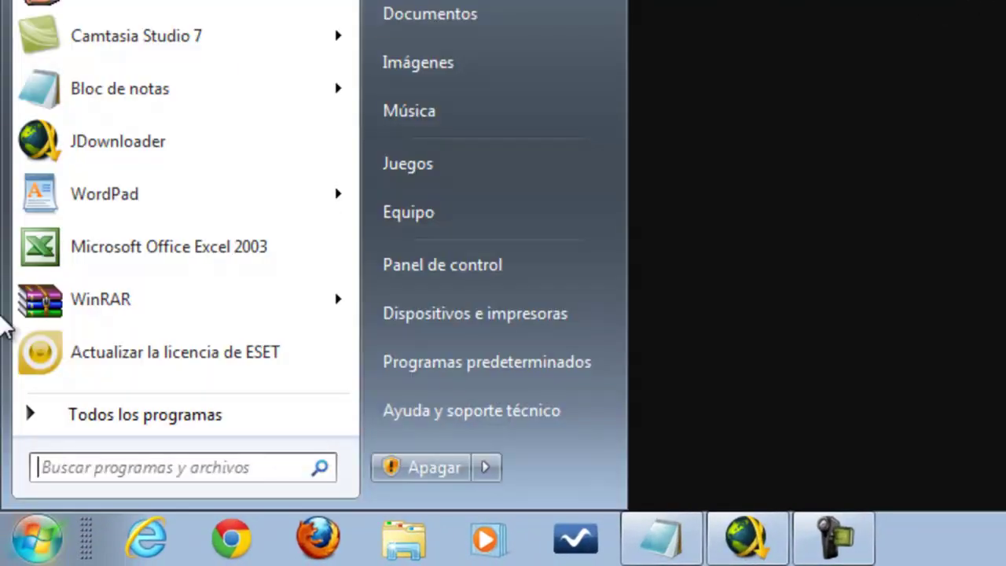
{"action": "left_click", "coordinate": [82, 419]}
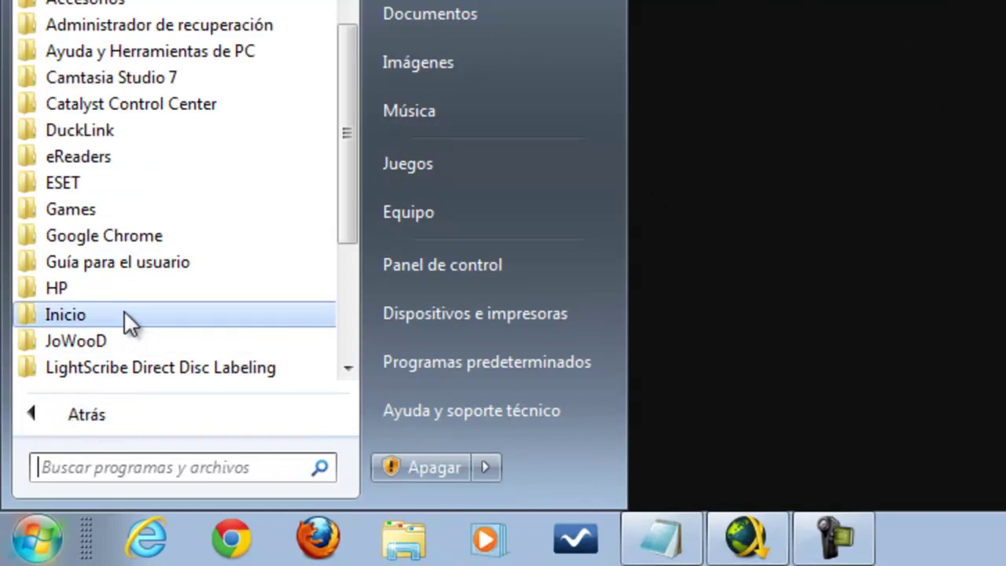
{"action": "left_click", "coordinate": [45, 424]}
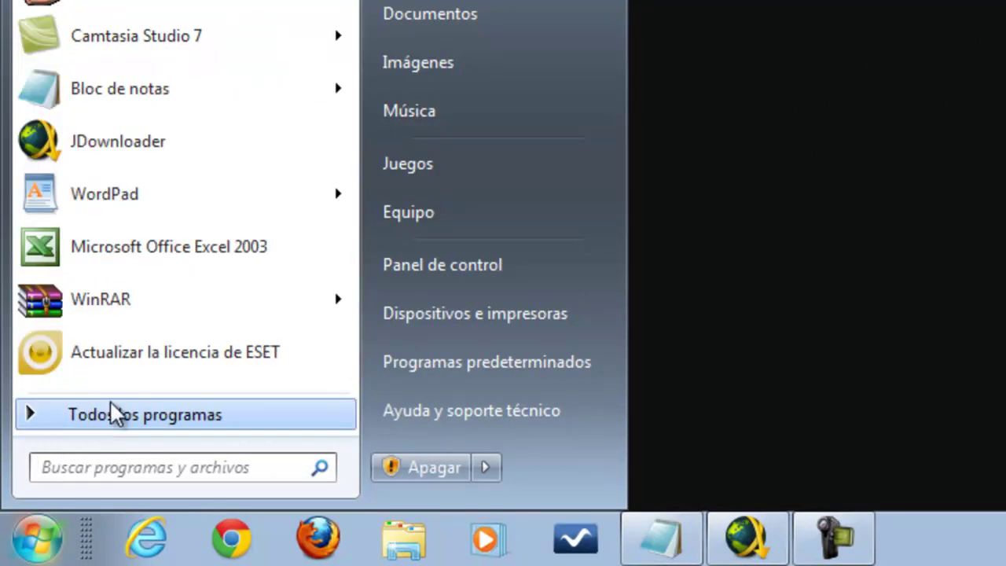
{"action": "left_click", "coordinate": [89, 417]}
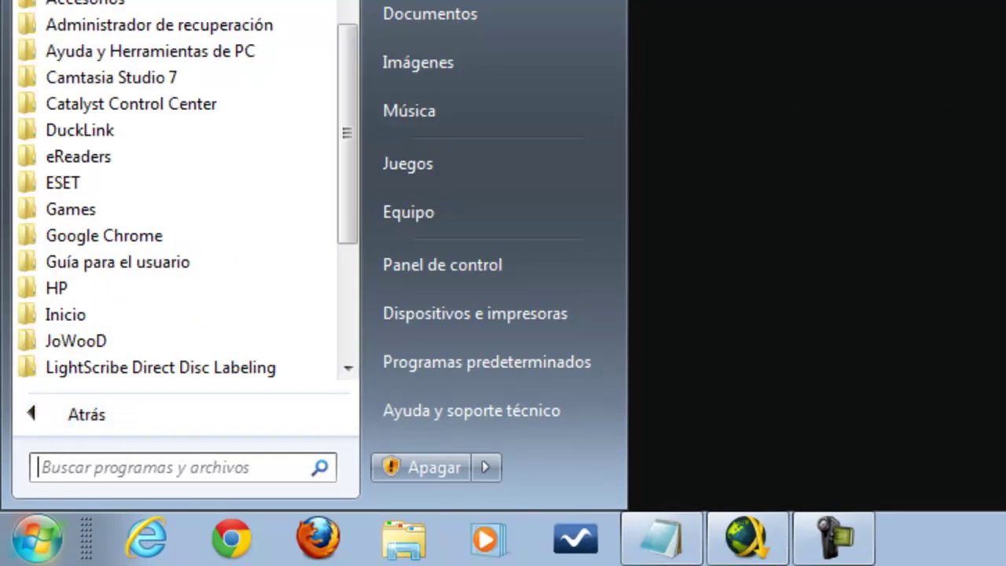
{"action": "left_click", "coordinate": [61, 180]}
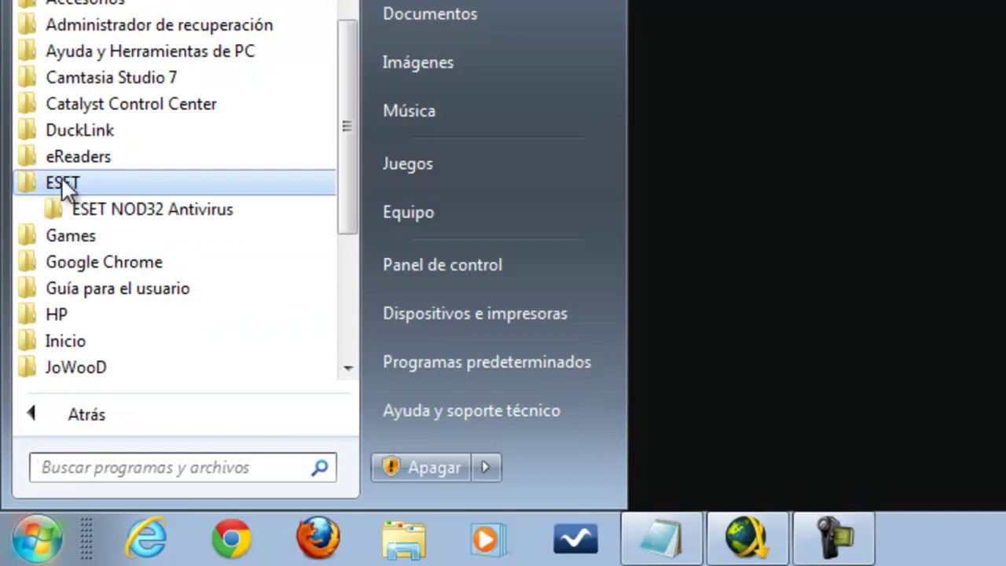
{"action": "left_click", "coordinate": [84, 211]}
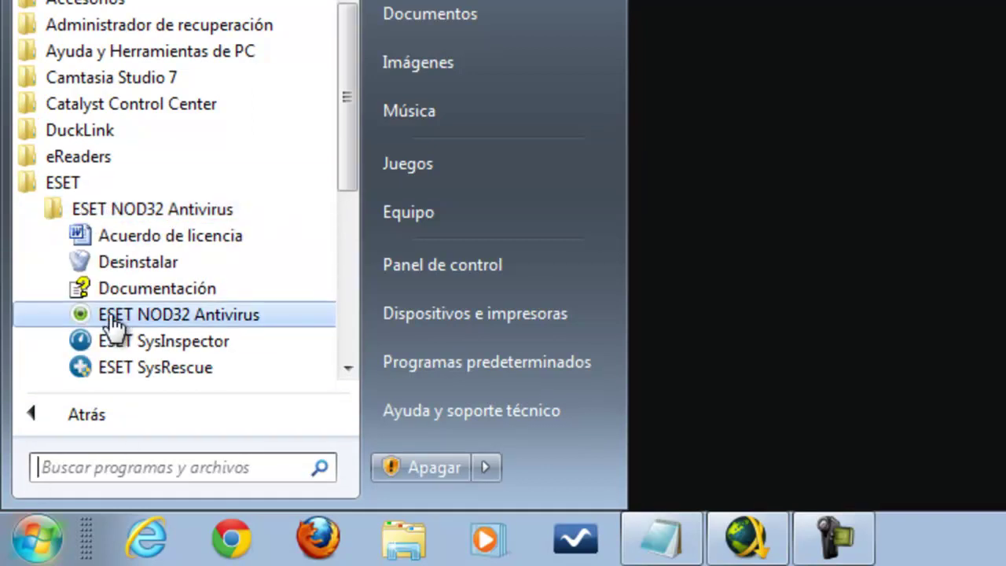
{"action": "left_click", "coordinate": [840, 245]}
Step: View the installed programs list for uninstalling in the Control Panel
{"action": "left_click", "coordinate": [33, 542]}
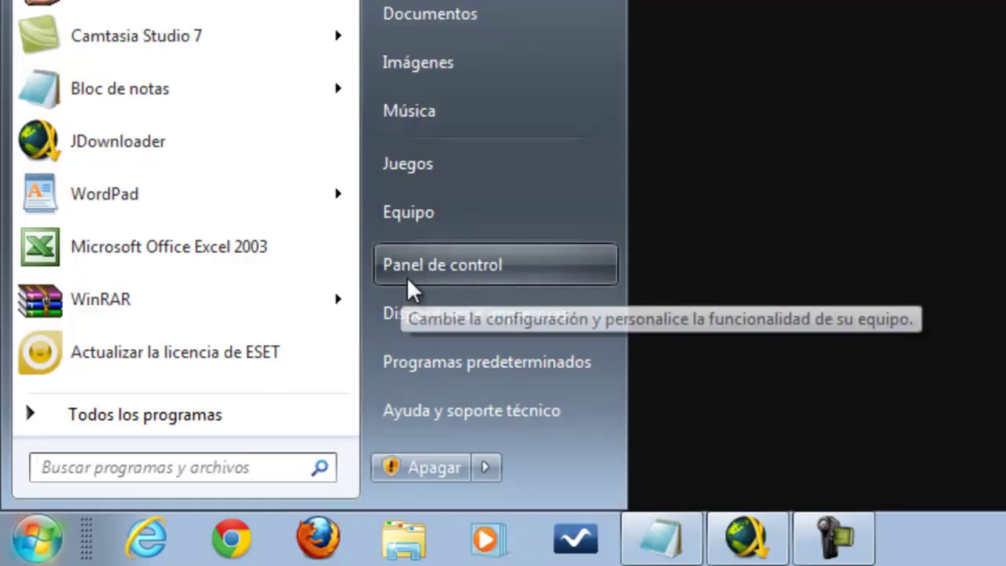
{"action": "left_click", "coordinate": [469, 287]}
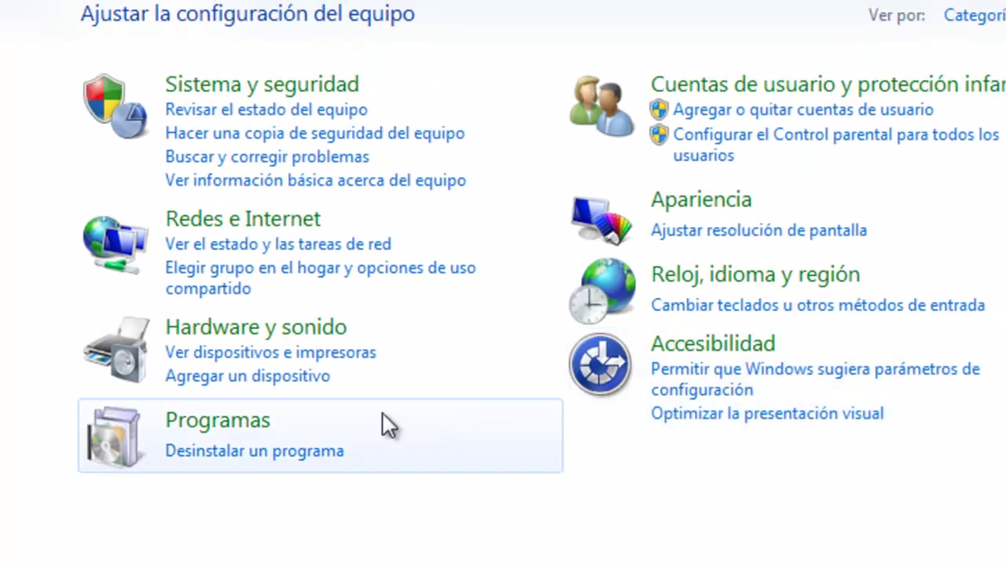
{"action": "left_click", "coordinate": [327, 515]}
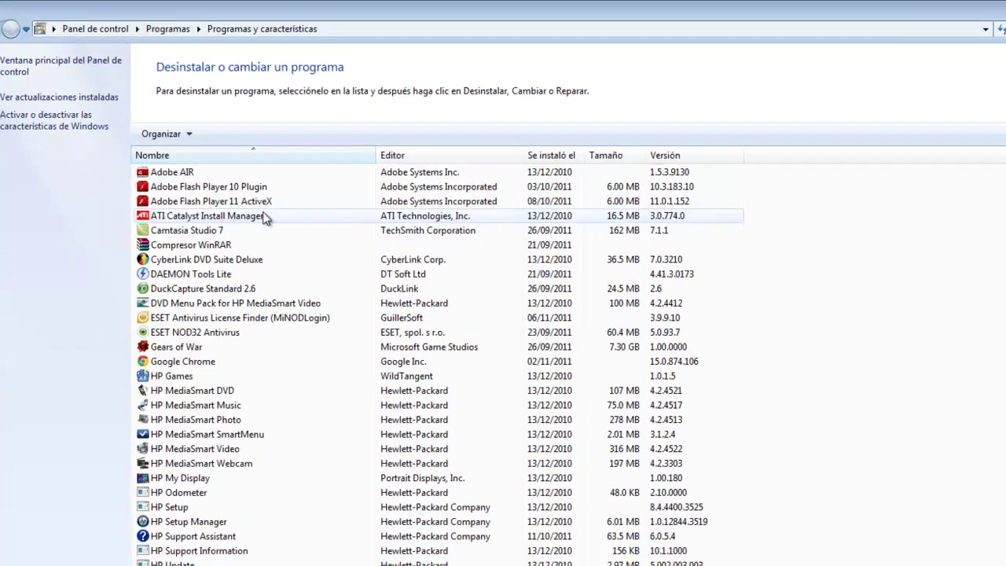
{"action": "left_click", "coordinate": [265, 217]}
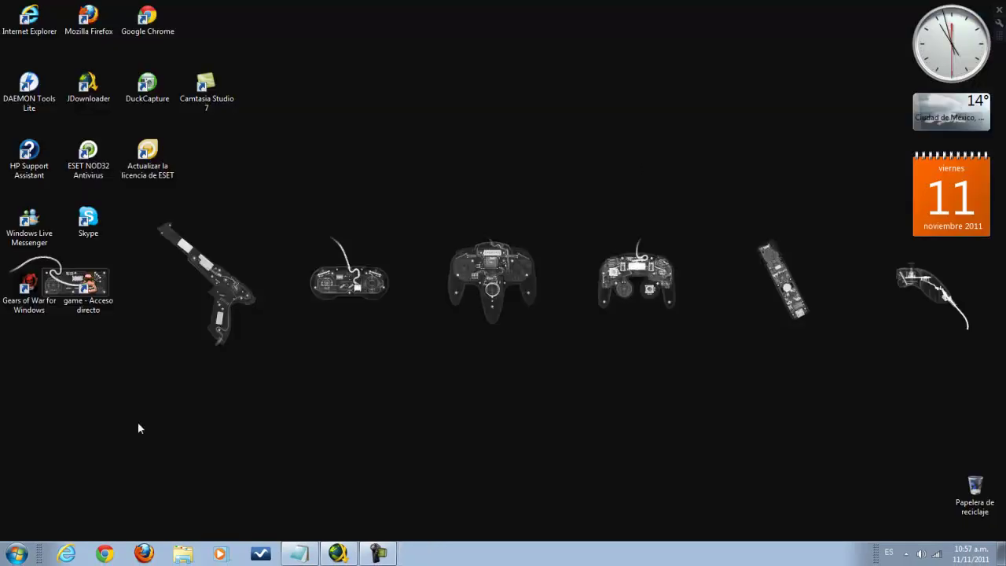
Step: Launch Desinstalar from the ESET NOD32 Antivirus program folder and choose Quitar as the operation in the setup wizard
{"action": "left_click", "coordinate": [17, 553]}
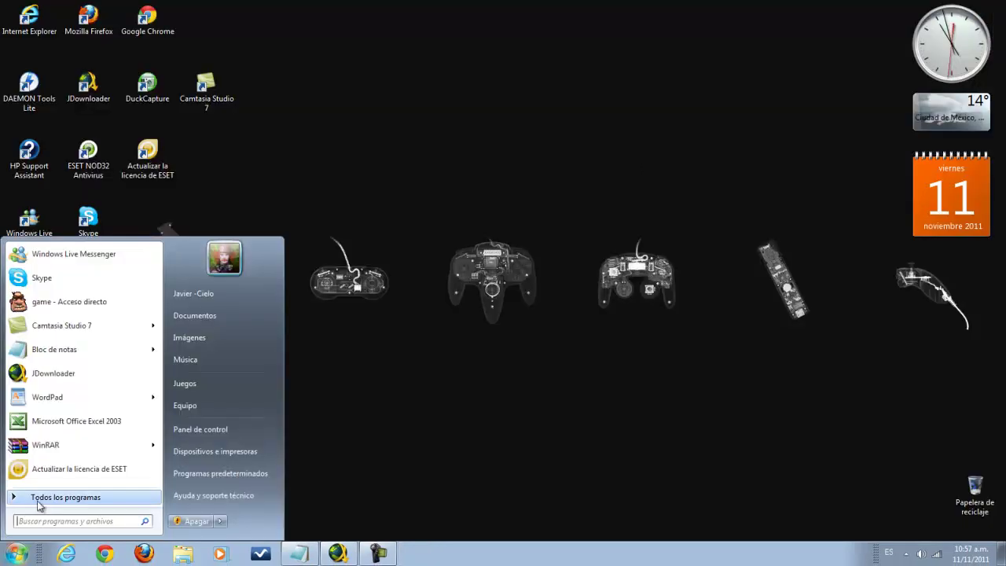
{"action": "left_click", "coordinate": [55, 505]}
{"action": "left_click", "coordinate": [44, 396]}
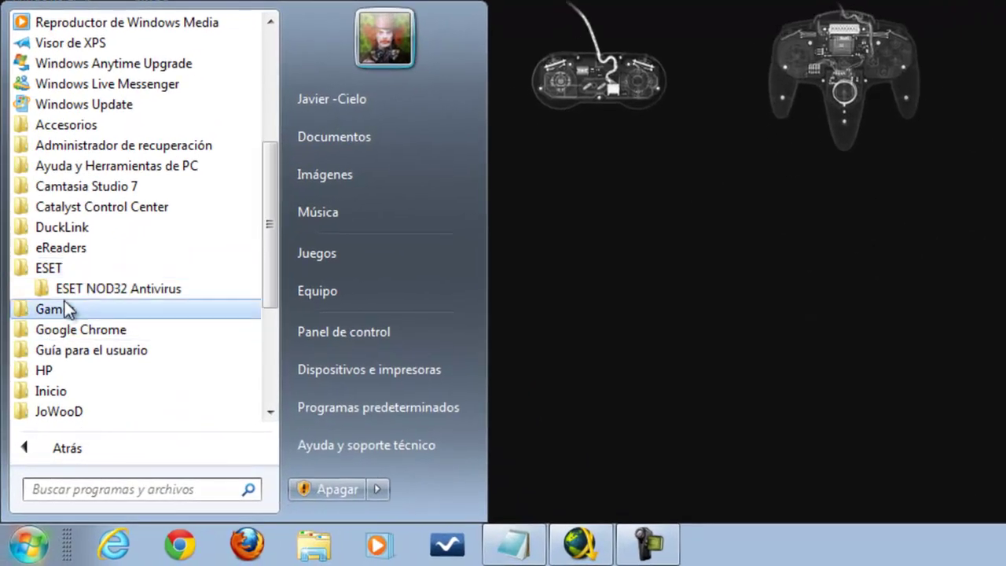
{"action": "left_click", "coordinate": [41, 405]}
{"action": "left_click", "coordinate": [86, 330]}
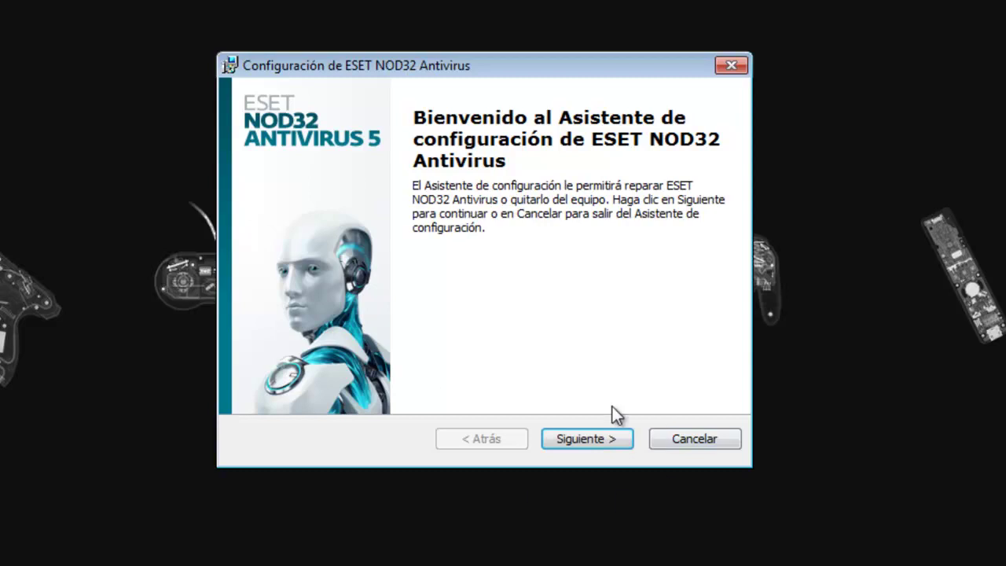
{"action": "left_click", "coordinate": [594, 440]}
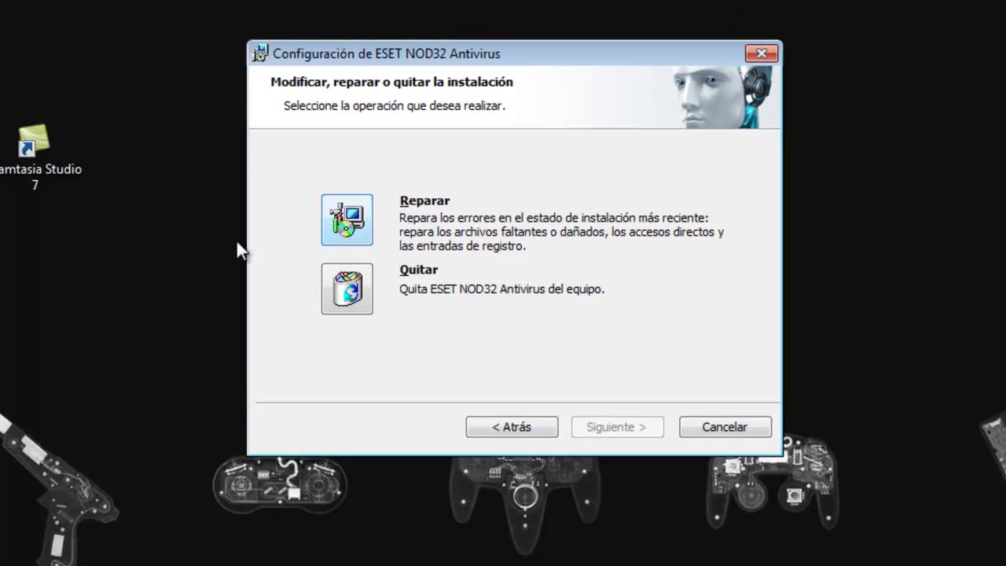
{"action": "left_click", "coordinate": [346, 287]}
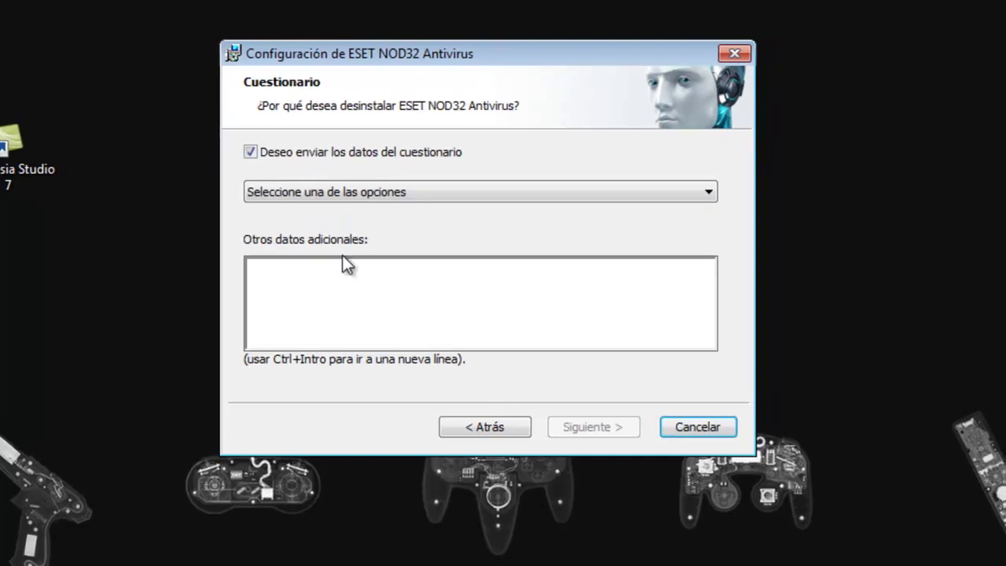
Step: Give "Solo deseaba evaluar el producto" as the uninstall reason and start removing ESET NOD32 Antivirus
{"action": "left_click", "coordinate": [705, 198]}
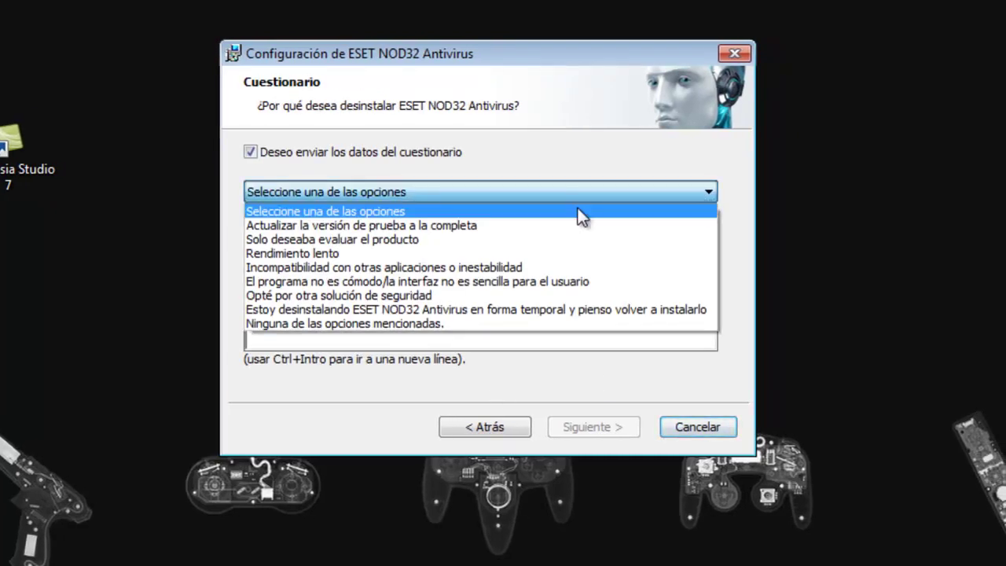
{"action": "left_click", "coordinate": [306, 241]}
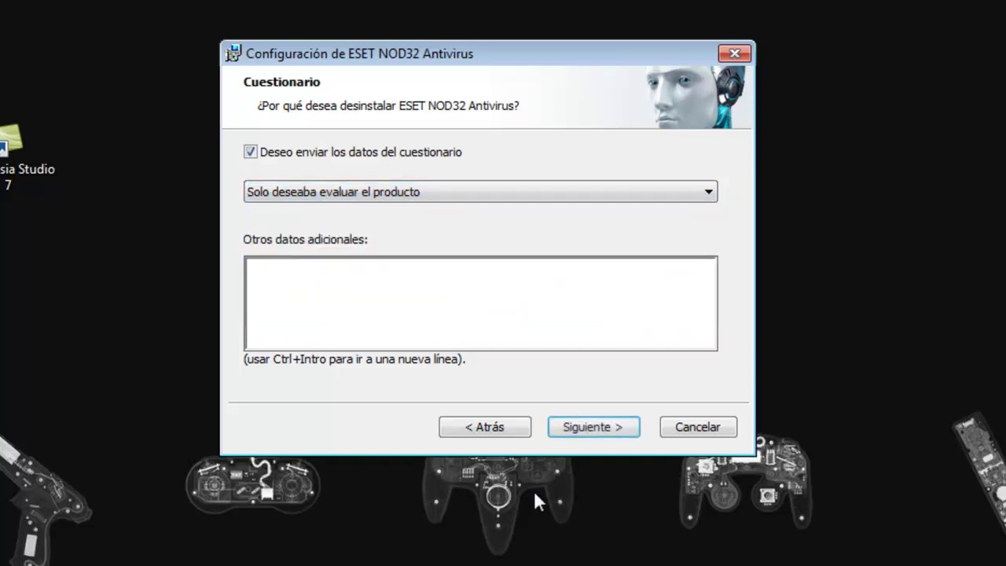
{"action": "left_click", "coordinate": [600, 437]}
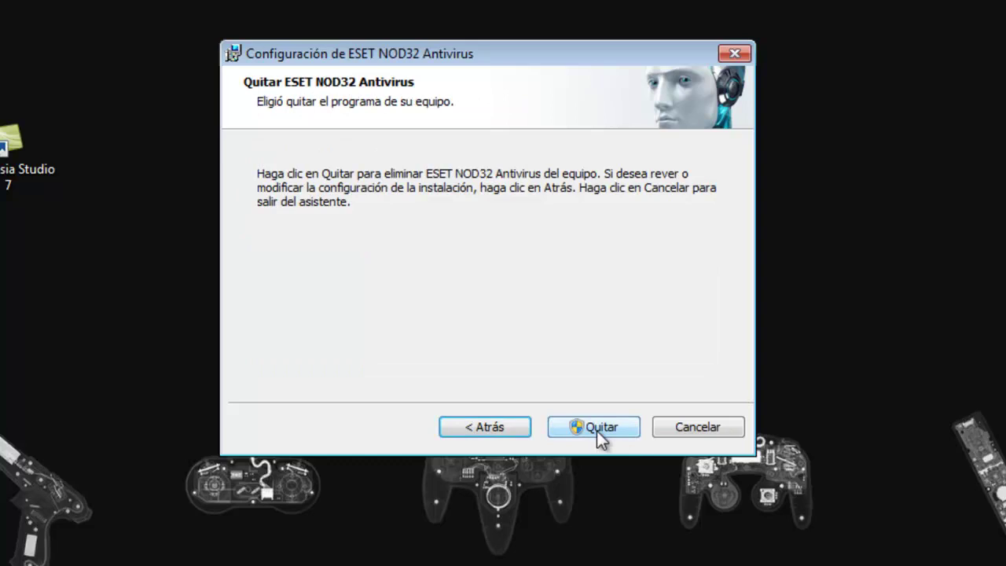
{"action": "left_click", "coordinate": [619, 426]}
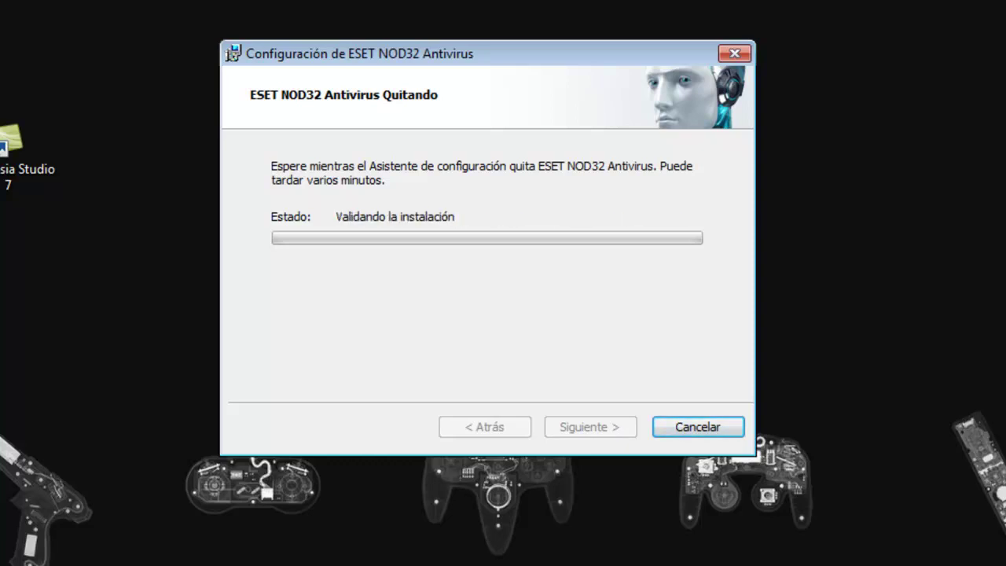
Step: Dismiss the Windows notification about finding an antivirus program online while the removal runs
{"action": "key", "text": "alt+Tab"}
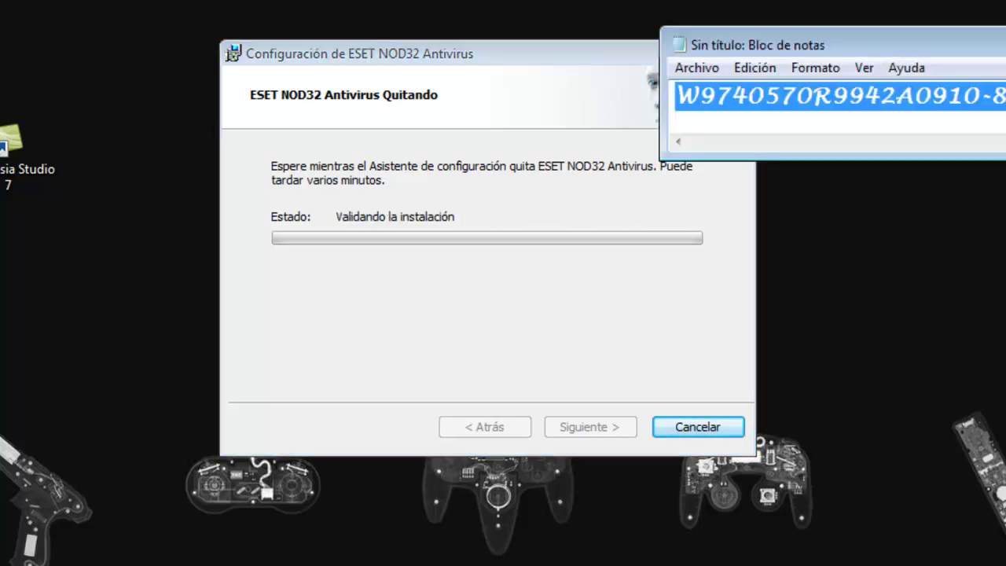
{"action": "key", "text": "alt+Tab"}
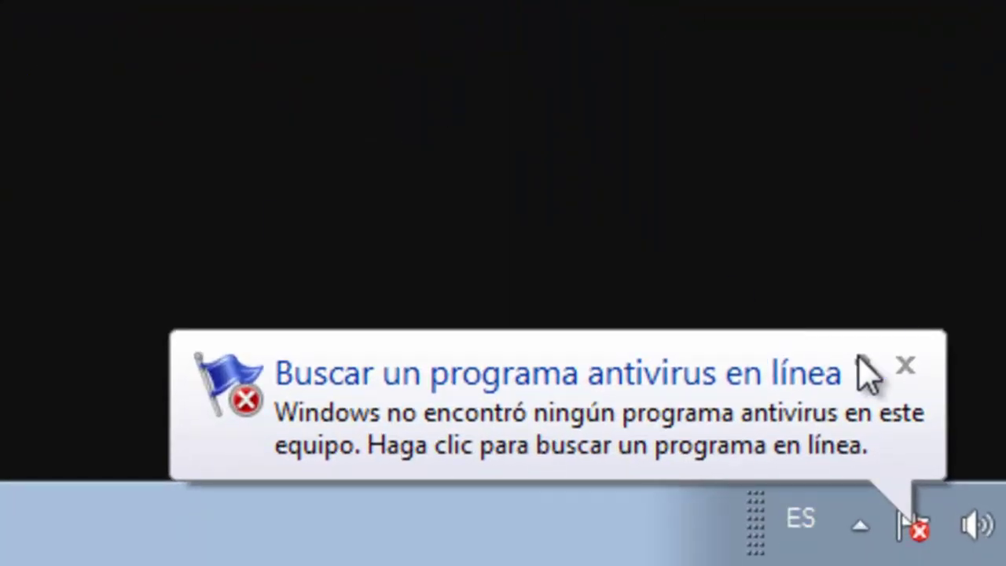
{"action": "left_click", "coordinate": [905, 366]}
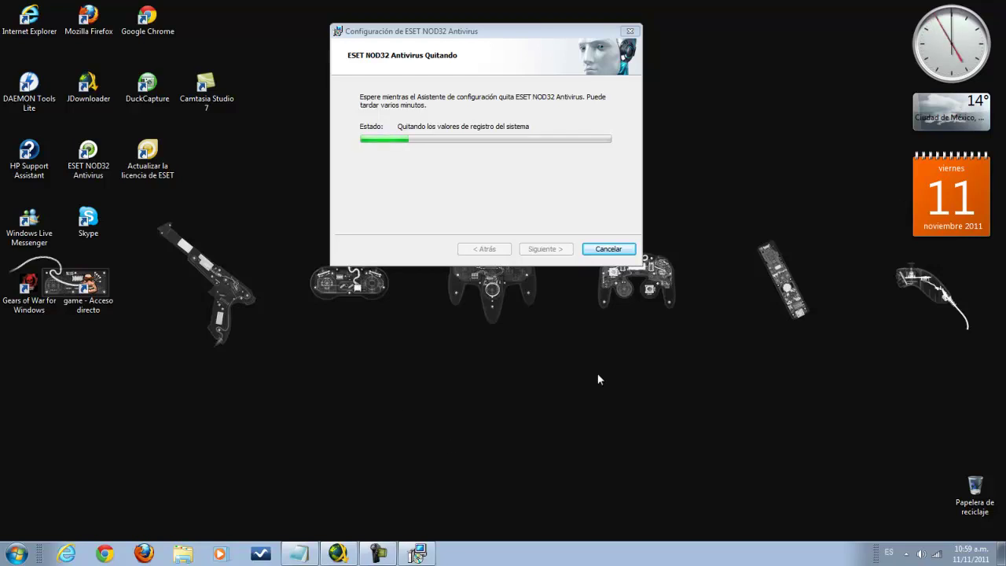
{"action": "left_click_drag", "start_coordinate": [721, 201], "coordinate": [842, 344]}
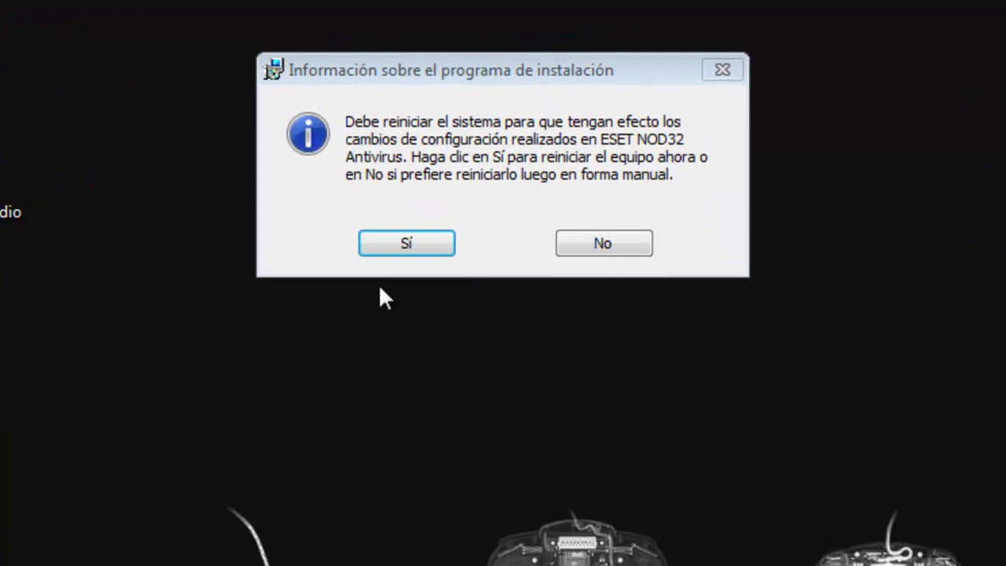
{"action": "left_click_drag", "start_coordinate": [481, 74], "coordinate": [497, 107]}
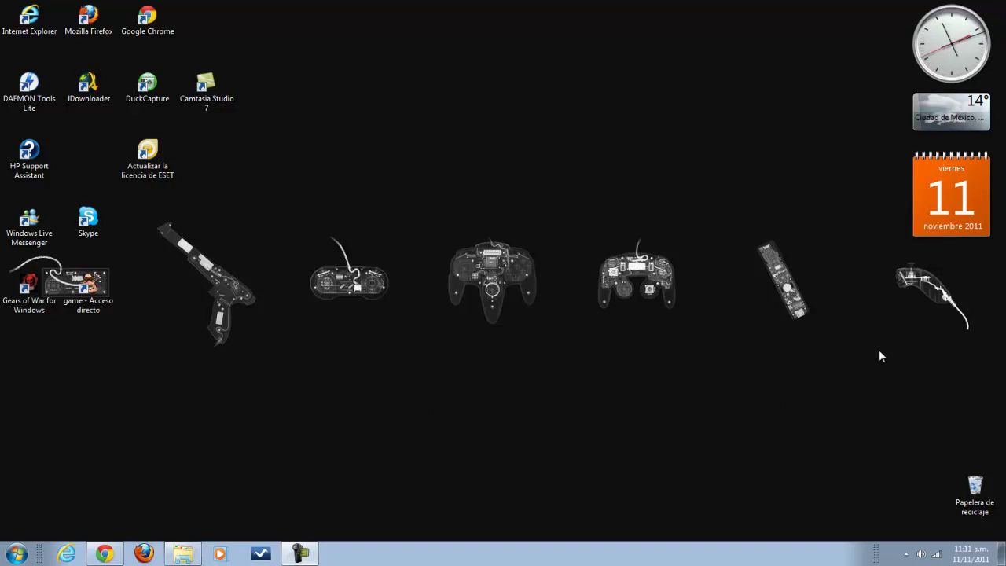
Step: Switch to Google Chrome, search Google for "megaupload" and open the Megaupload site
{"action": "left_click", "coordinate": [105, 553]}
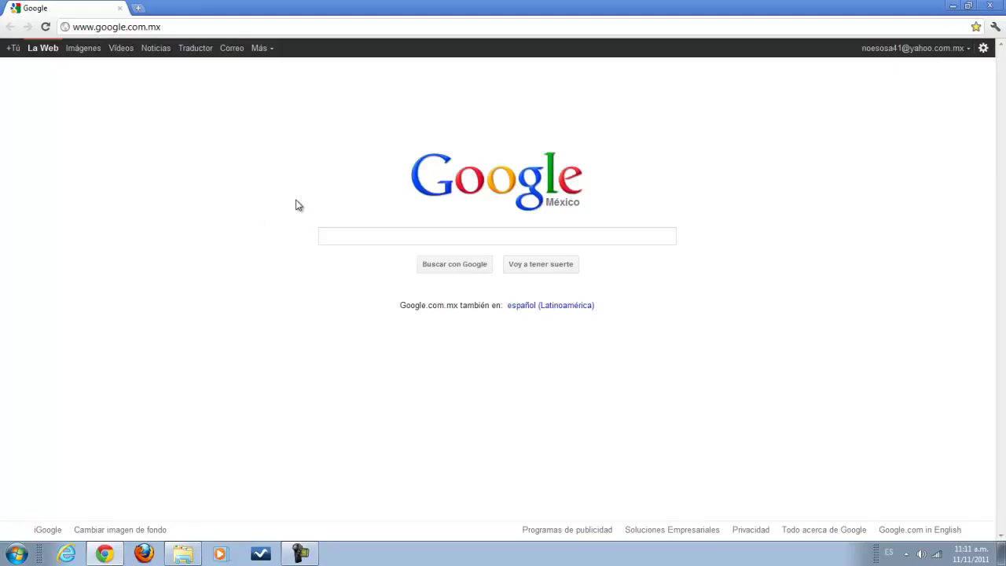
{"action": "left_click", "coordinate": [326, 239]}
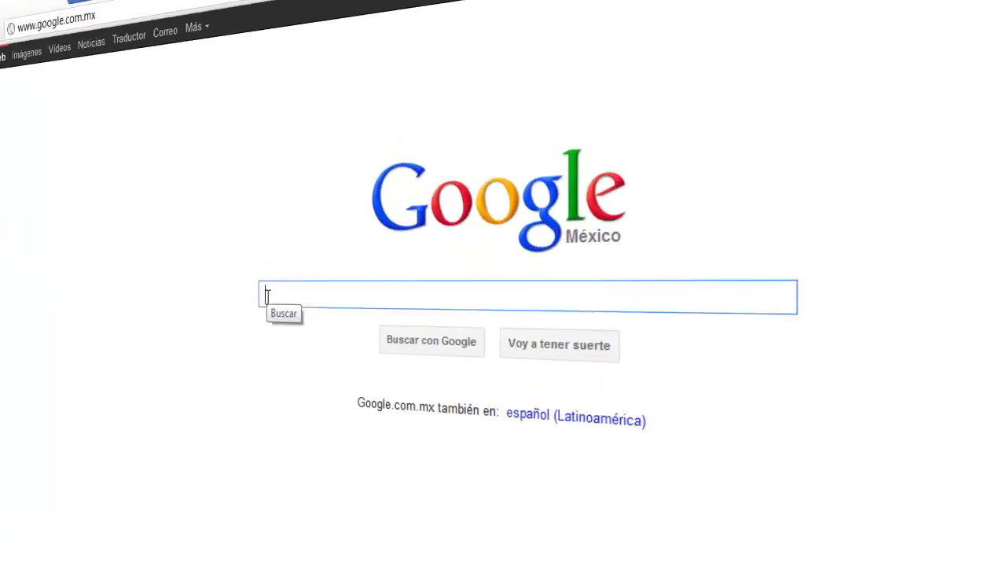
{"action": "type", "text": "mega"}
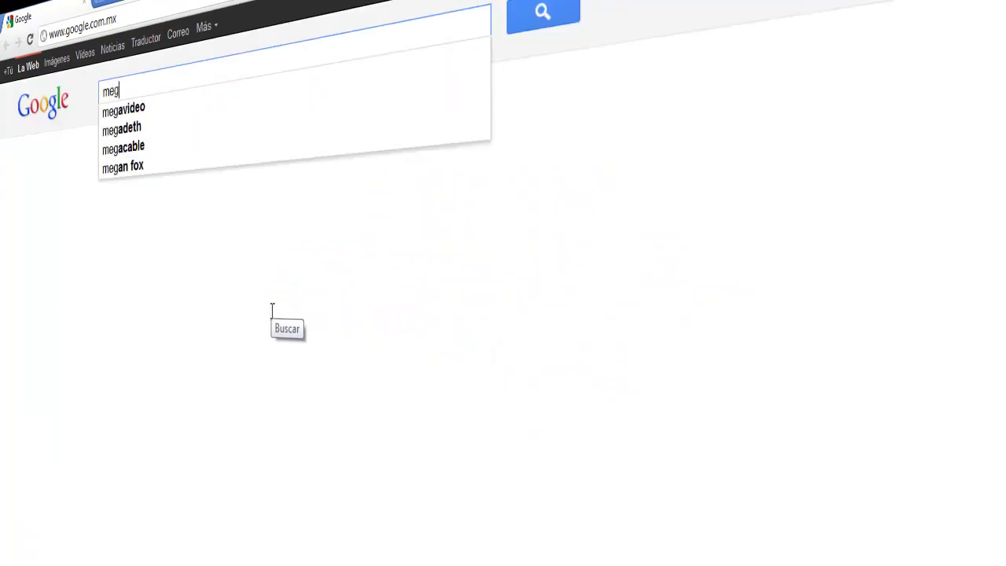
{"action": "type", "text": "upload"}
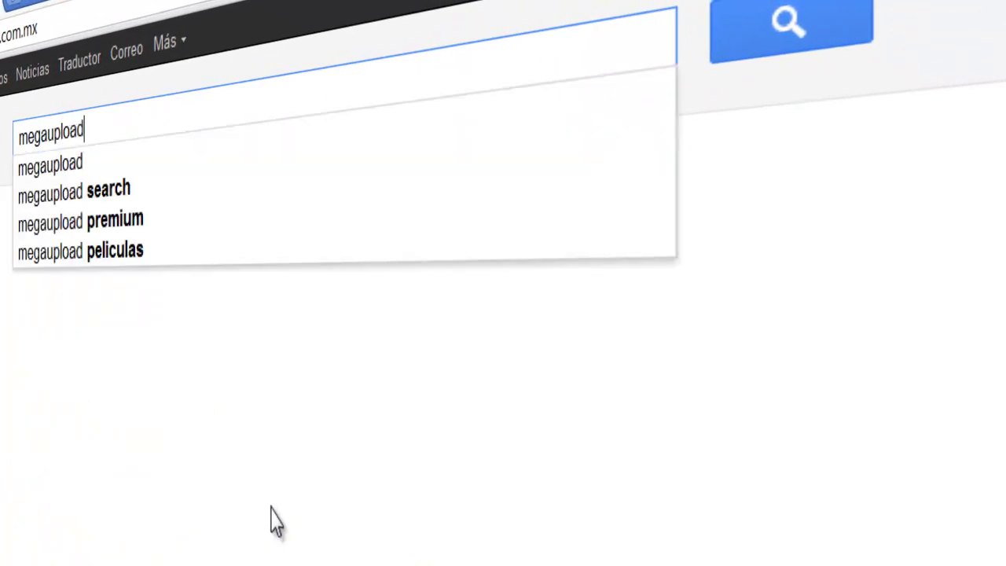
{"action": "key", "text": "Return"}
{"action": "left_click", "coordinate": [202, 310]}
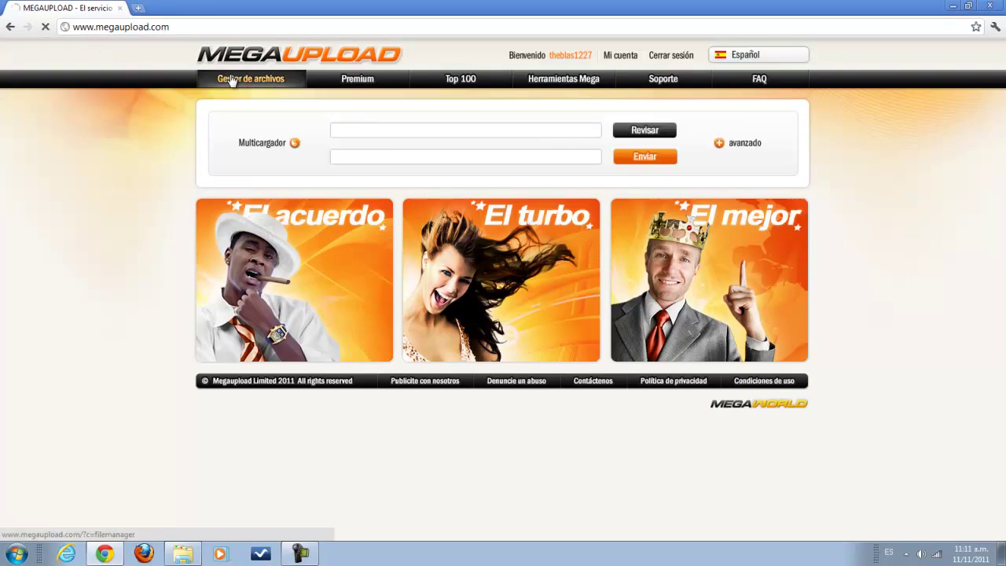
Step: Open the stored file's download page from Megaupload's file manager and return to the desktop
{"action": "left_click", "coordinate": [232, 81]}
{"action": "left_click", "coordinate": [196, 131]}
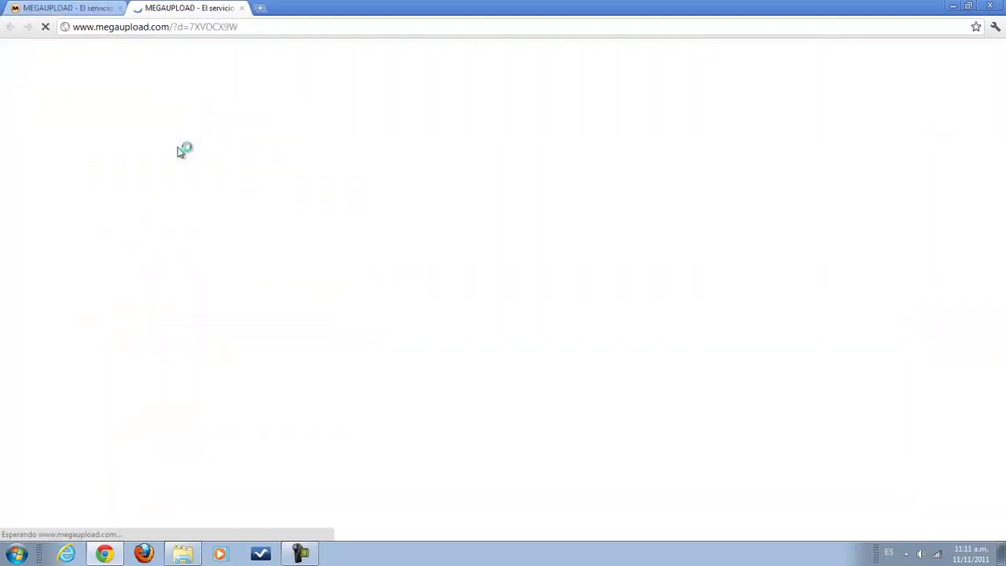
{"action": "left_click", "coordinate": [265, 30]}
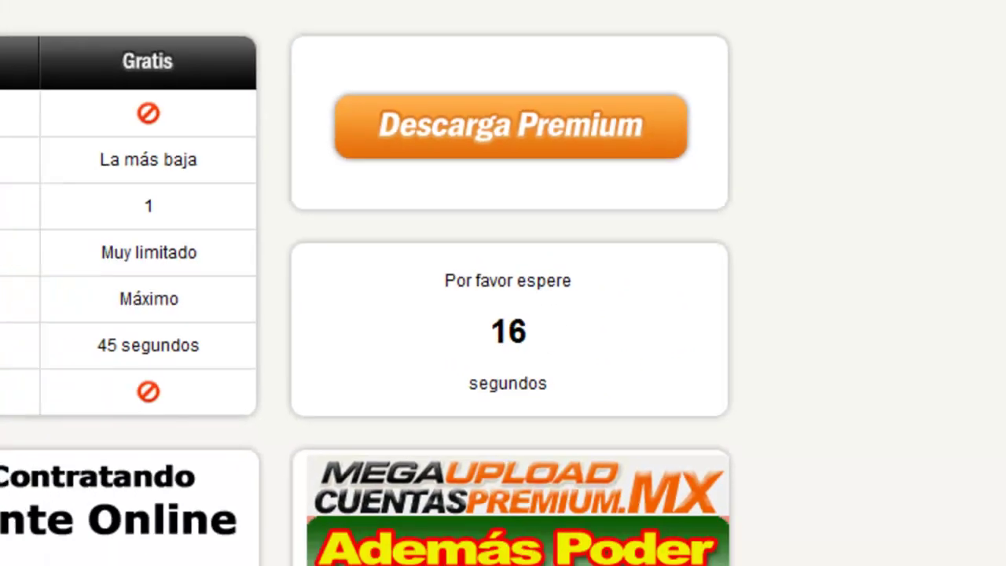
{"action": "key", "text": "super+d"}
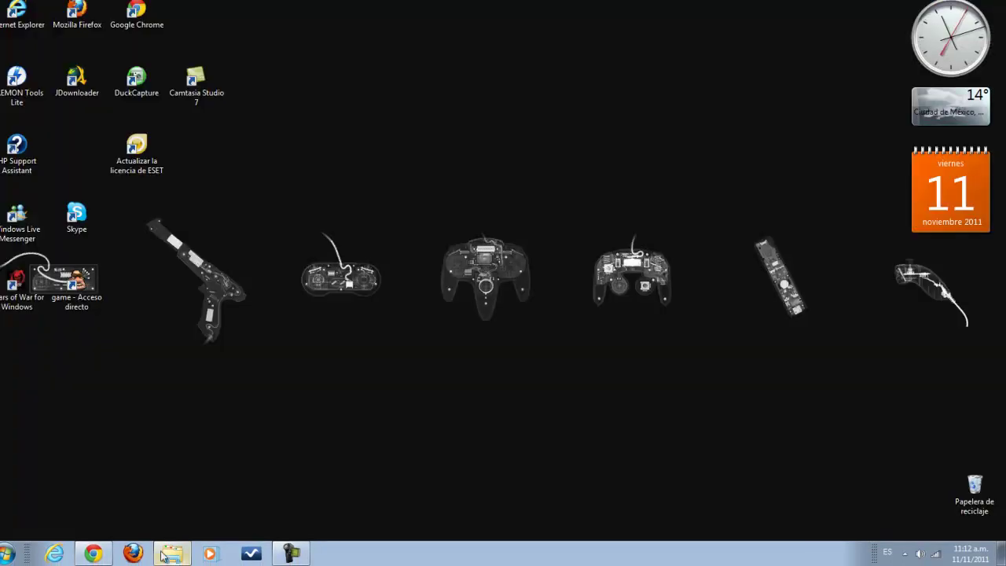
Step: Switch to the downloads folder window and extract the Avast! Free Antivirus 5.0.418 WinRAR archive into the same folder
{"action": "left_click", "coordinate": [173, 554]}
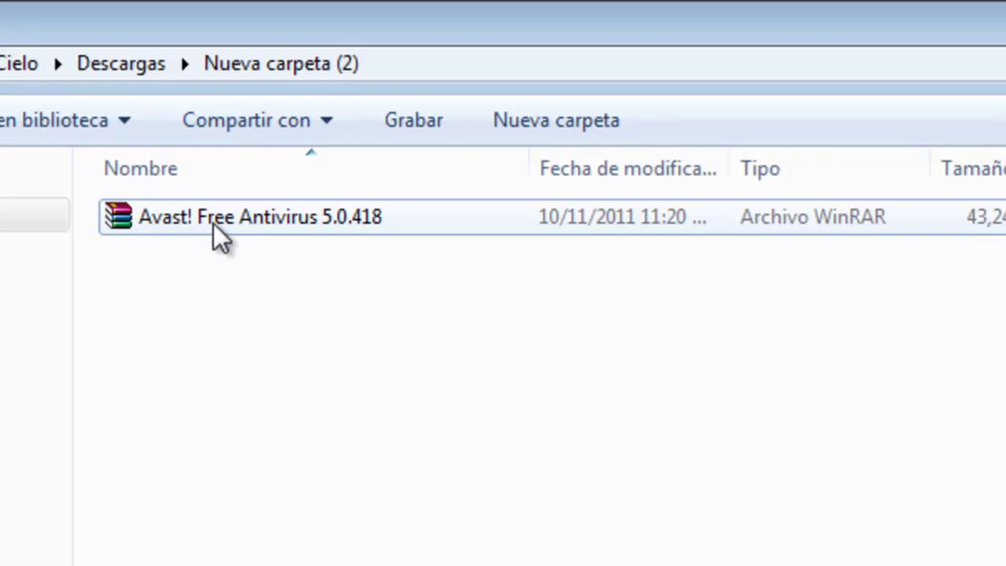
{"action": "right_click", "coordinate": [270, 227]}
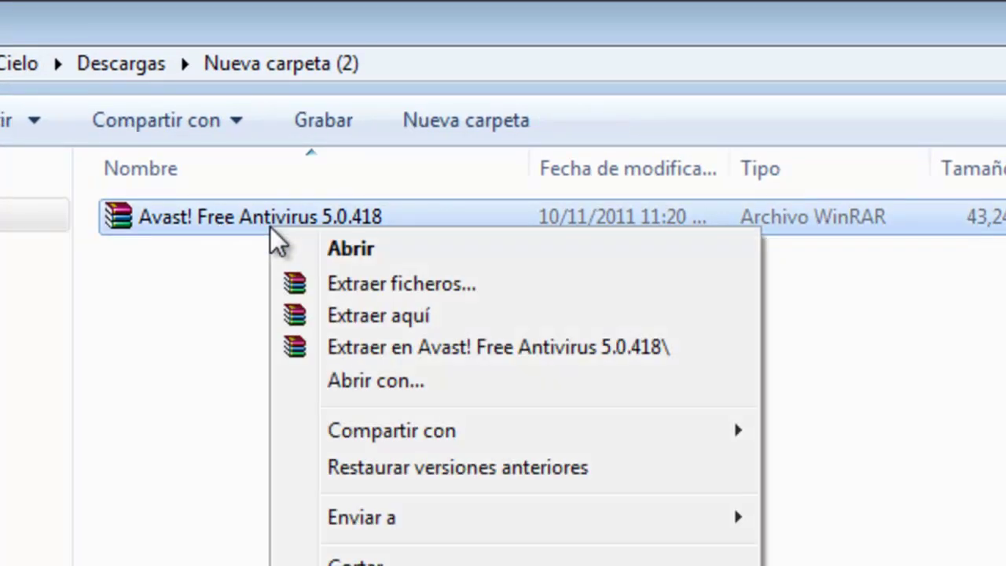
{"action": "left_click", "coordinate": [385, 318]}
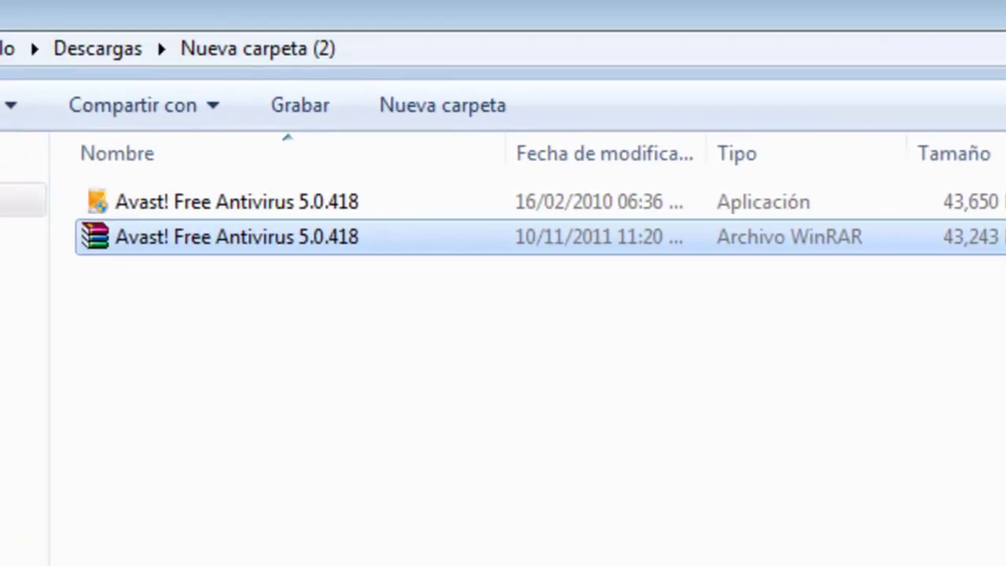
{"action": "left_click", "coordinate": [240, 448]}
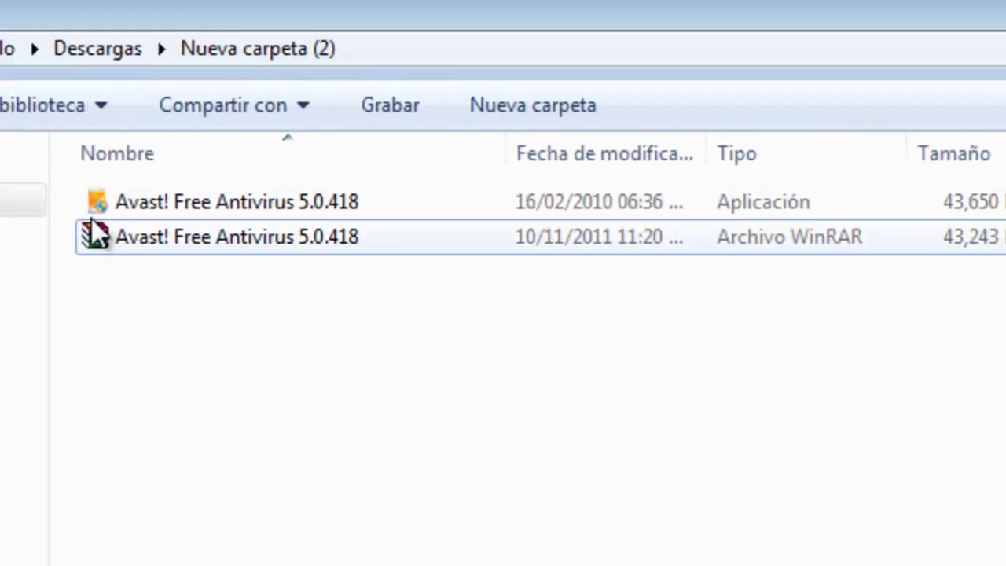
Step: Run the extracted Avast! Free Antivirus 5.0.418 application as administrator and start its installation in Spanish with the default options
{"action": "right_click", "coordinate": [233, 205]}
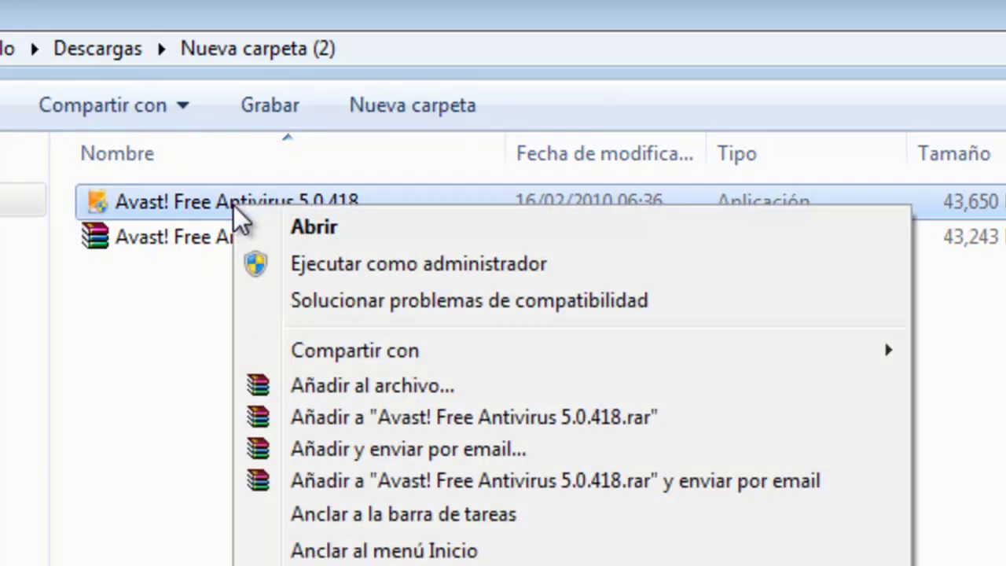
{"action": "left_click", "coordinate": [375, 264]}
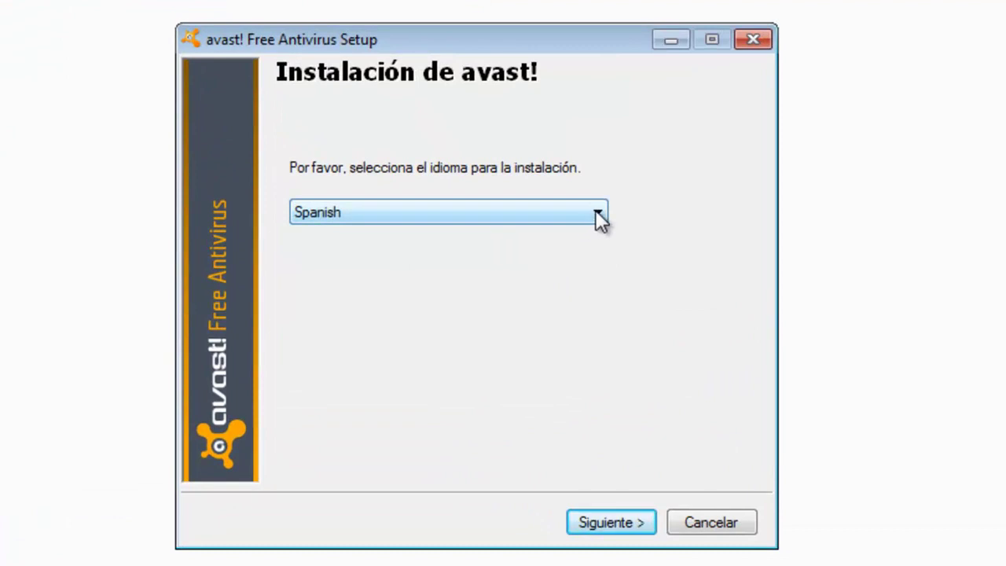
{"action": "left_click", "coordinate": [596, 210]}
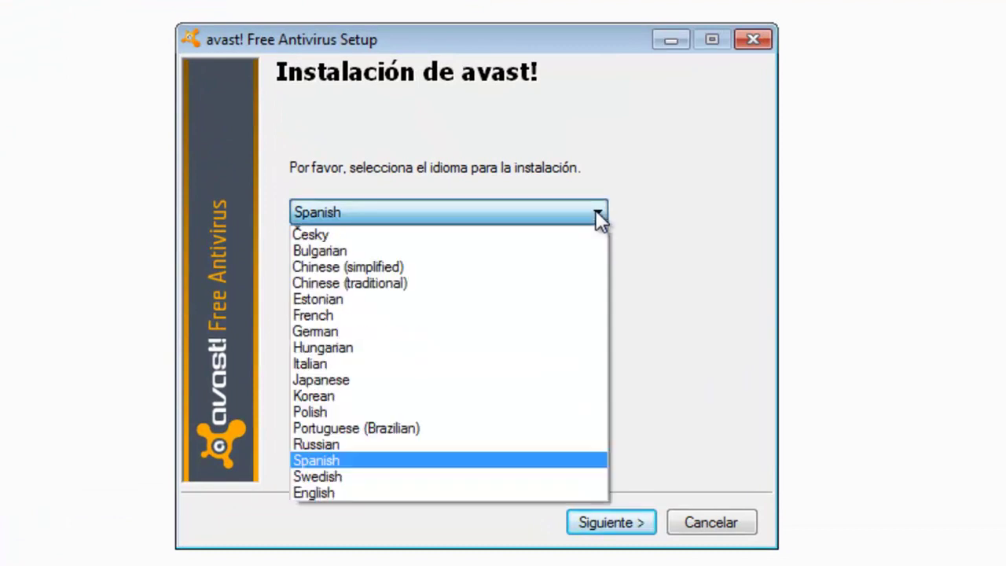
{"action": "left_click", "coordinate": [509, 459]}
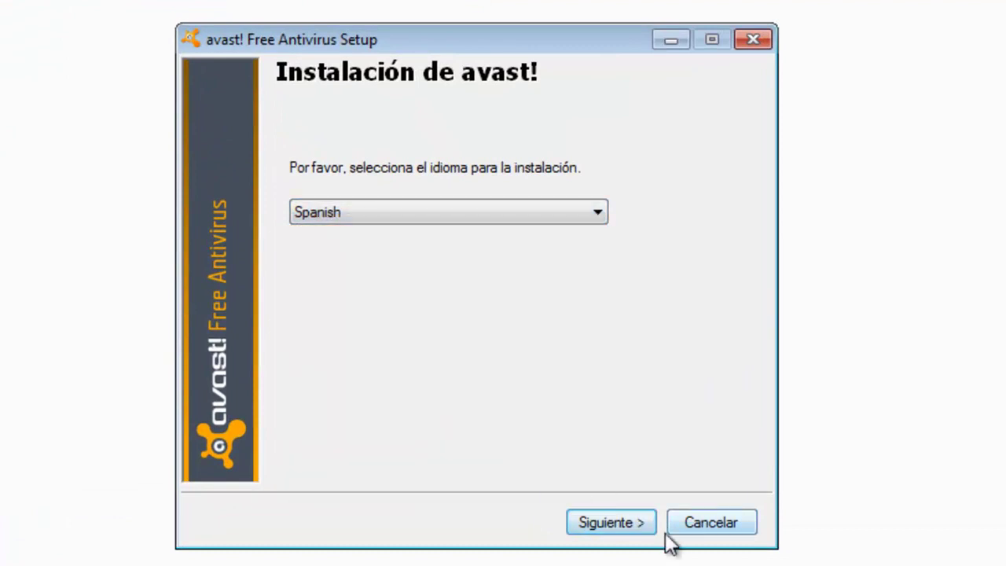
{"action": "left_click", "coordinate": [643, 528]}
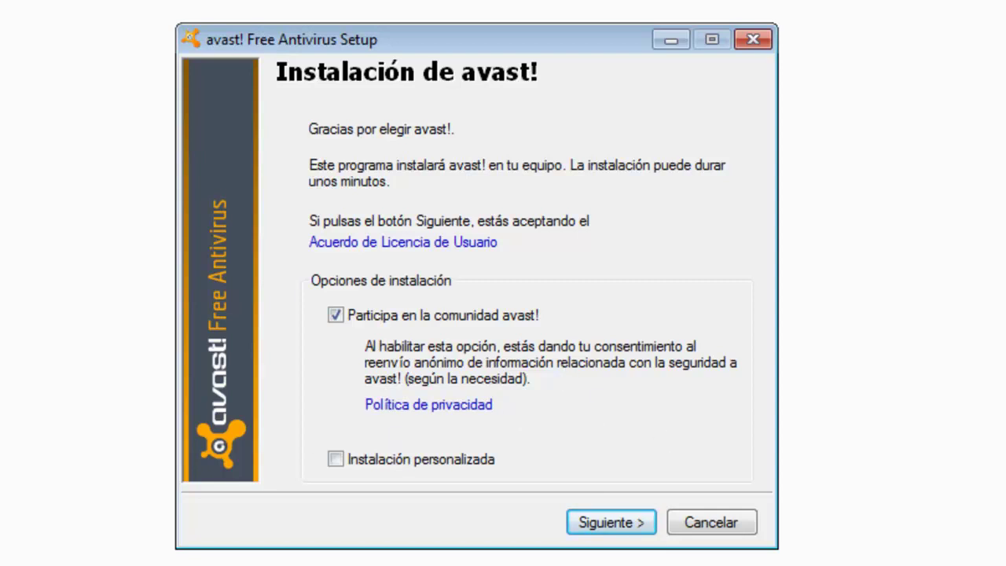
{"action": "left_click", "coordinate": [630, 525]}
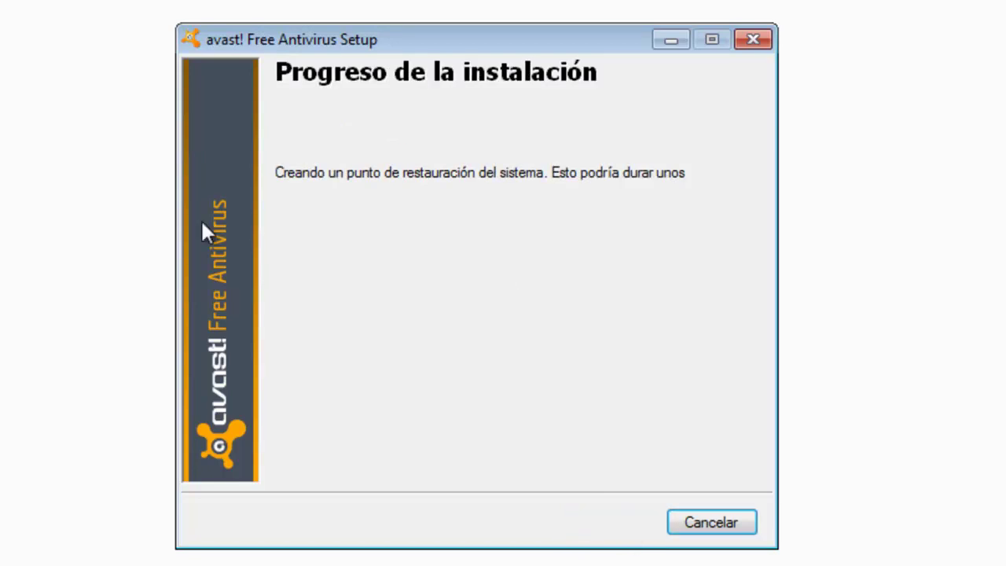